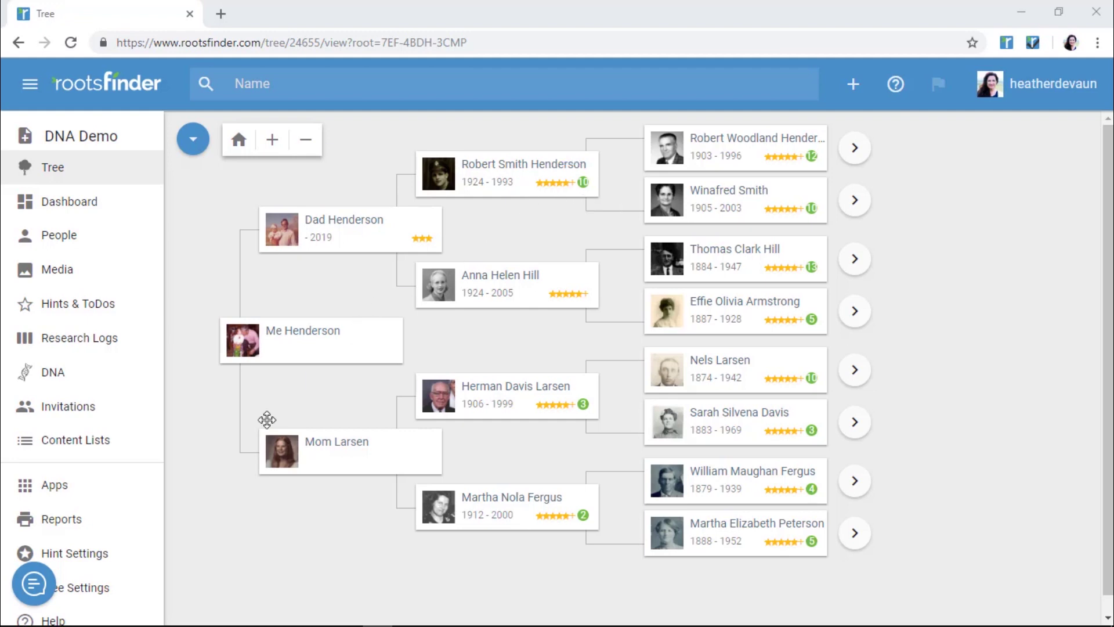
- Save the hint settings with every historical-record and online-tree source enabled for the whole tree
left_click(91, 554)
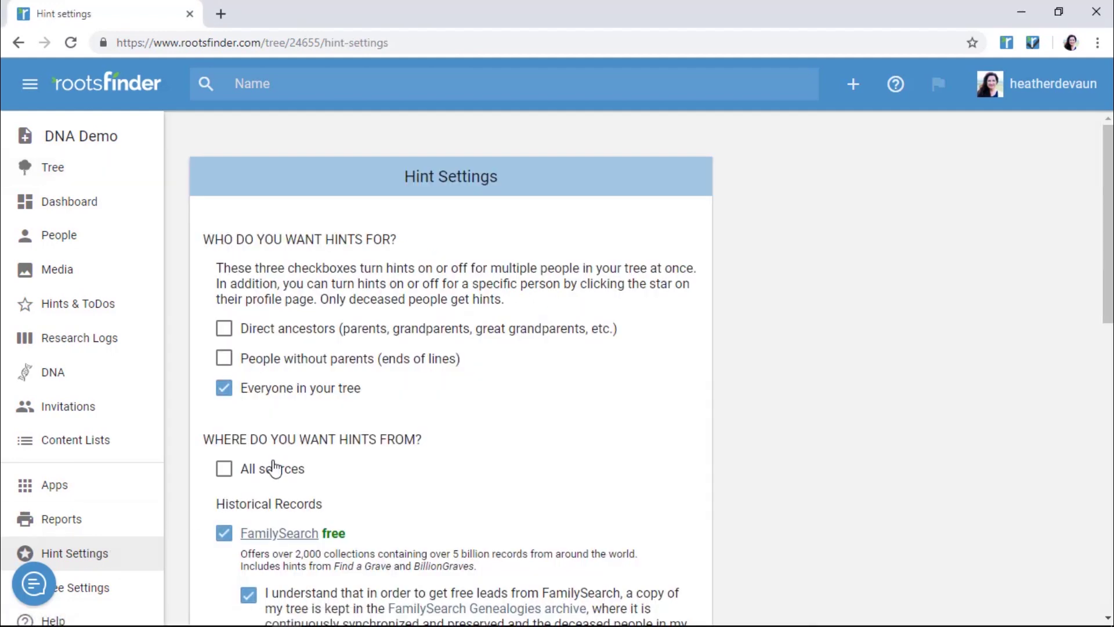
scroll(359, 377, "down", 4)
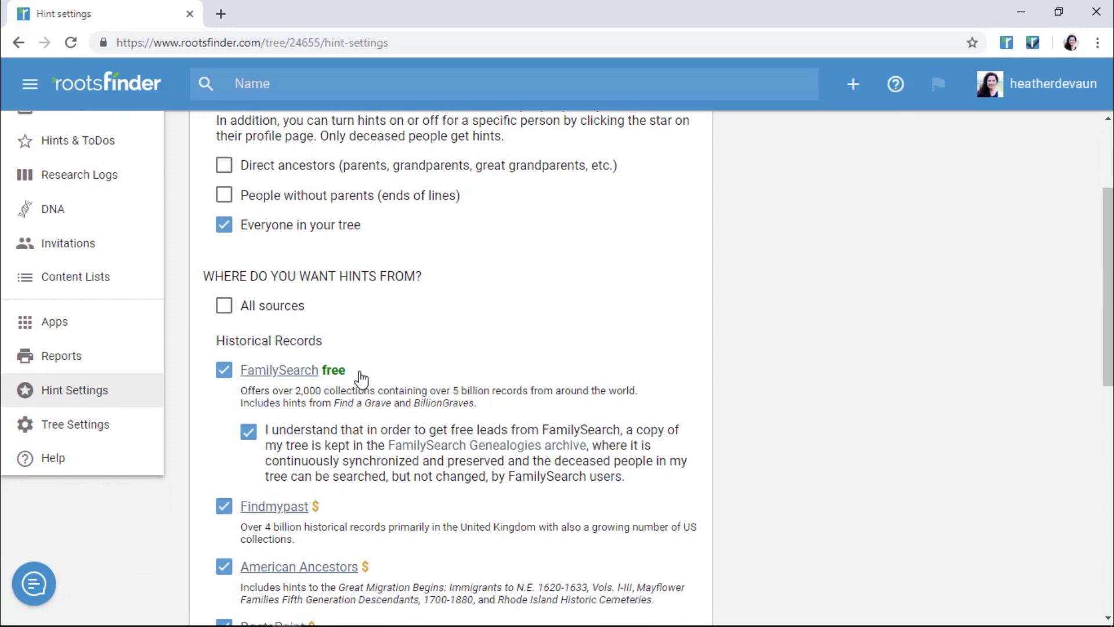
scroll(361, 379, "down", 1)
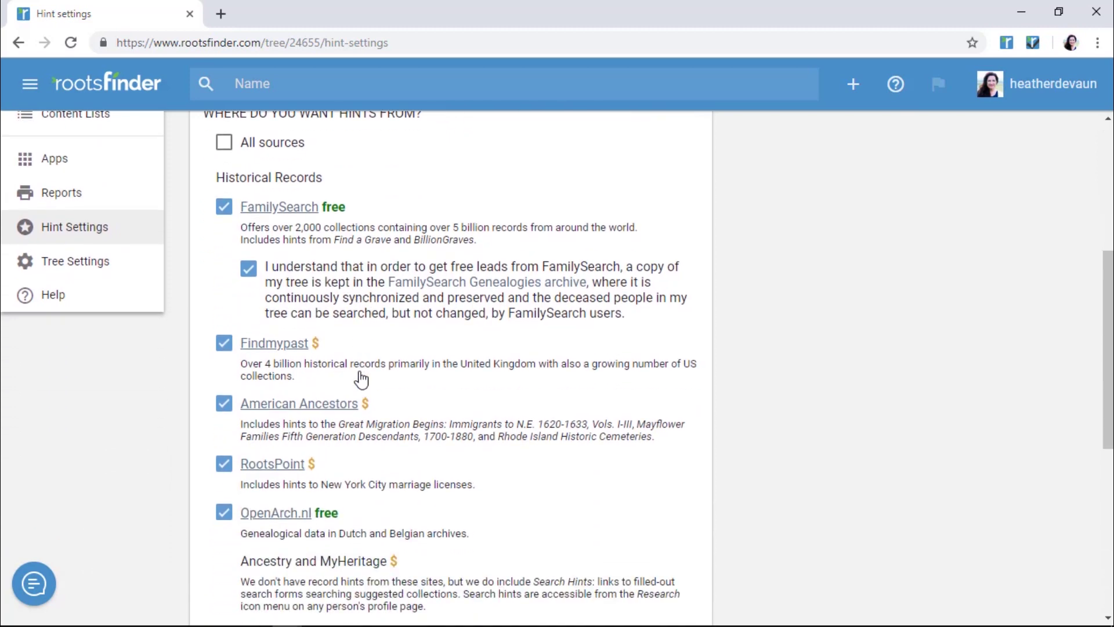
scroll(362, 379, "down", 4)
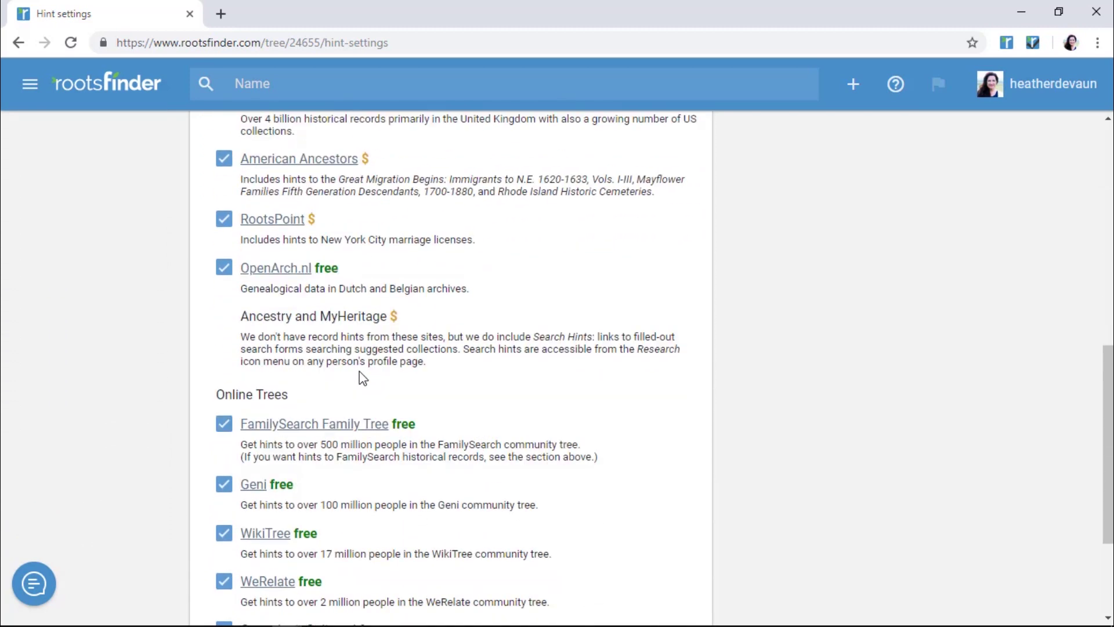
scroll(453, 411, "down", 3)
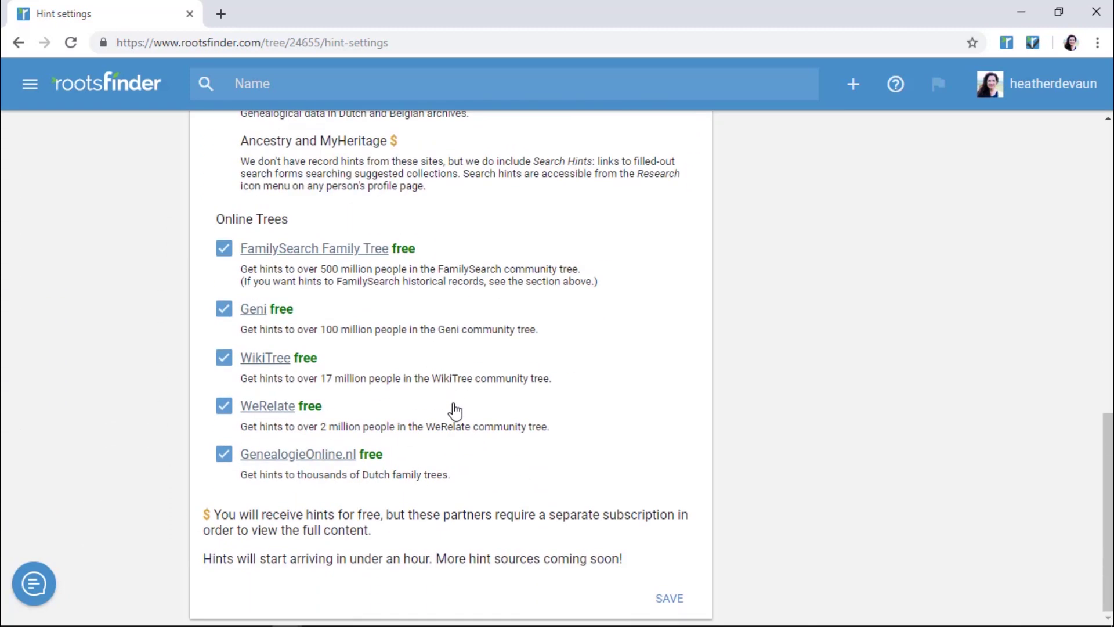
left_click(668, 598)
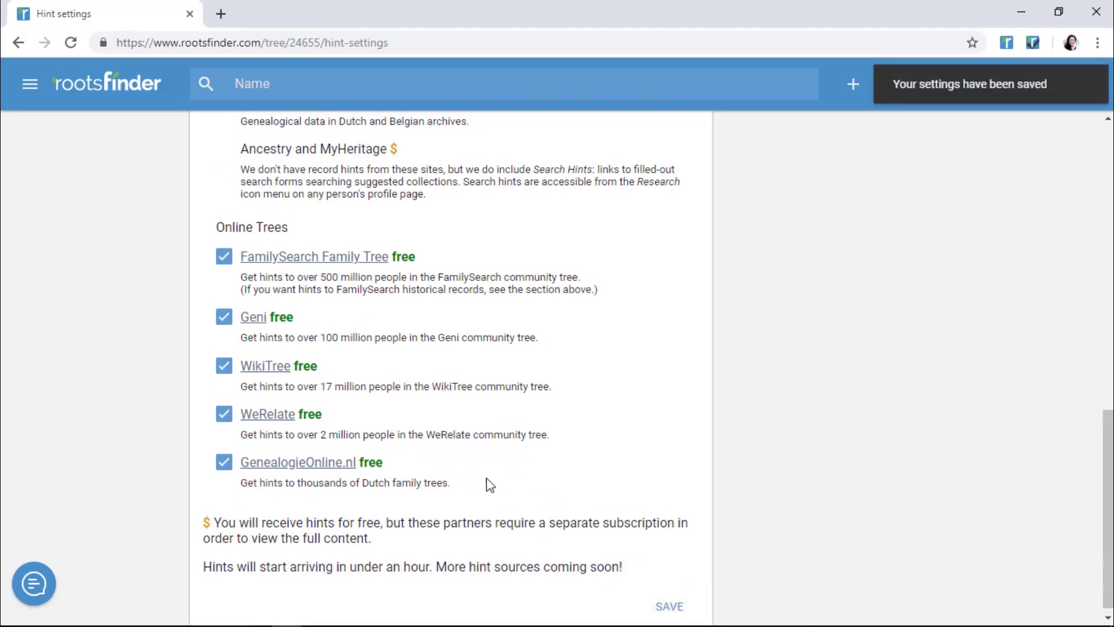
- Go from the family tree chart through her Relatives summary to her full profile page
left_click(55, 177)
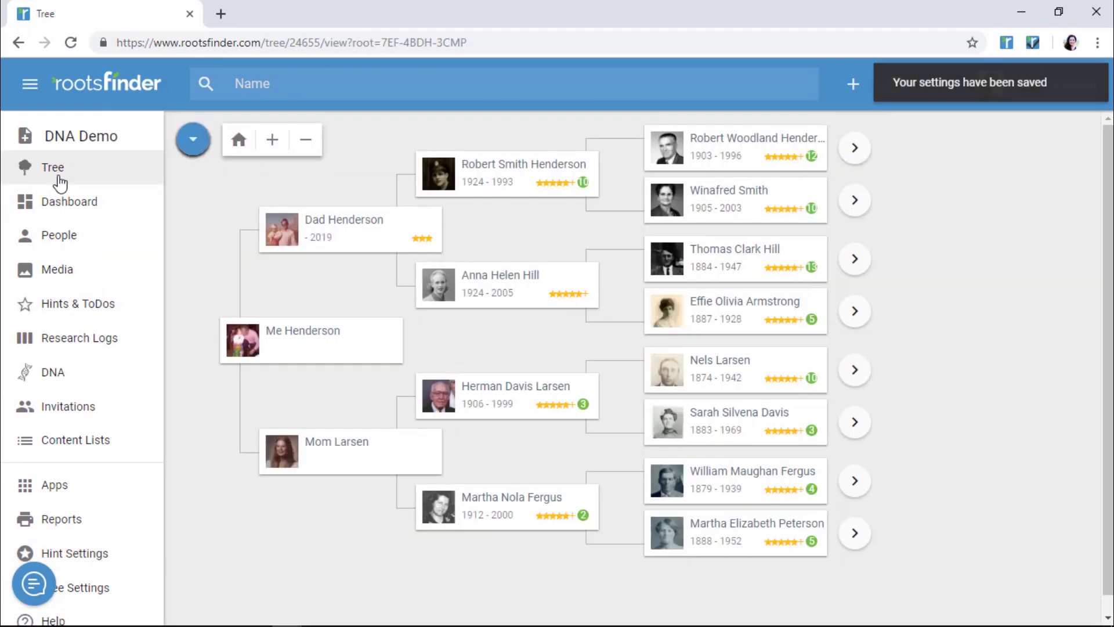
left_click(486, 282)
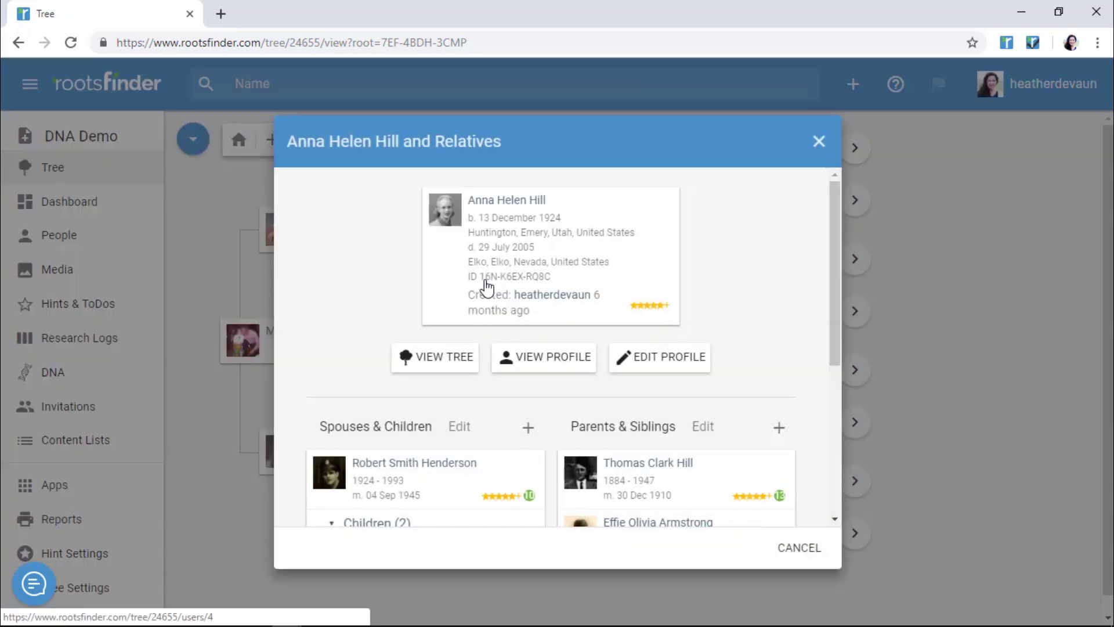
left_click(510, 210)
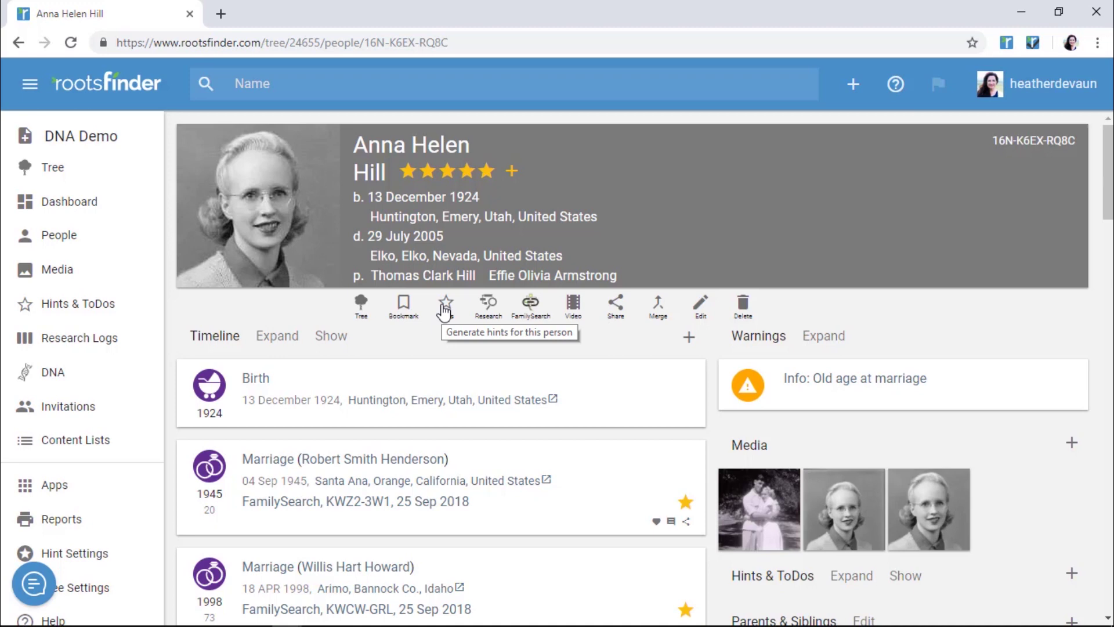
- Generate hints for her and expand the Findmypast: US Census 1930 hint
left_click(444, 311)
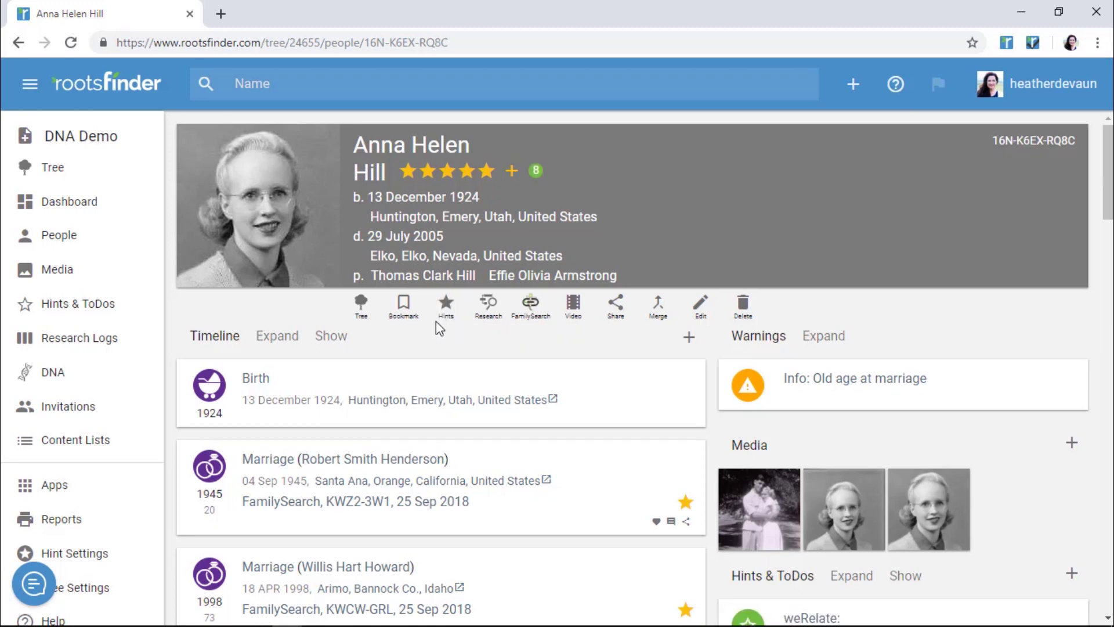
scroll(868, 442, "down", 2)
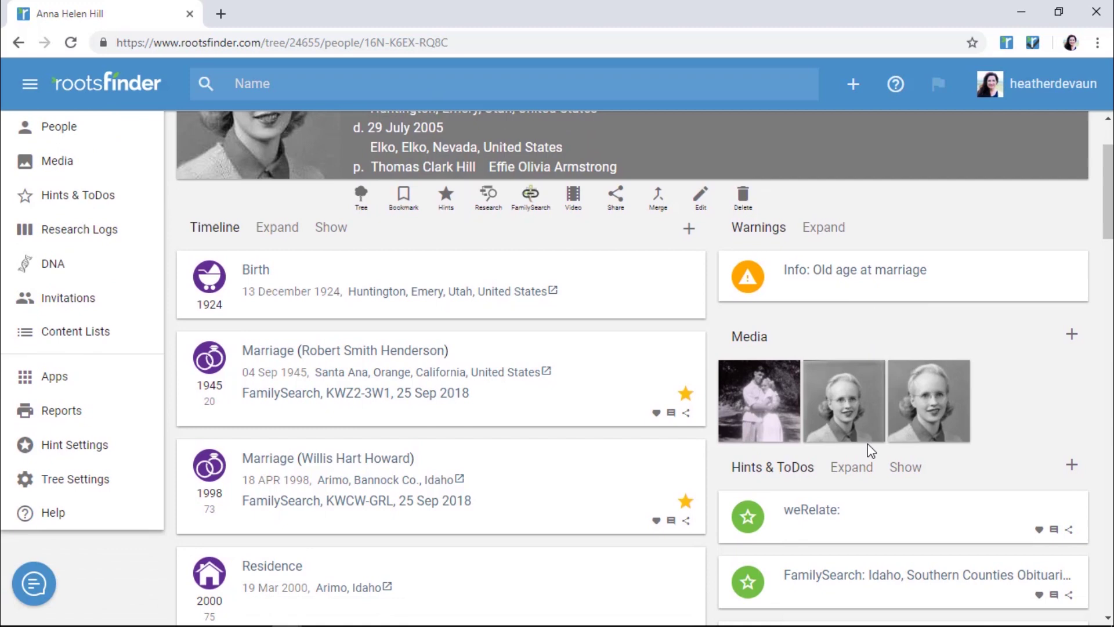
scroll(868, 443, "down", 8)
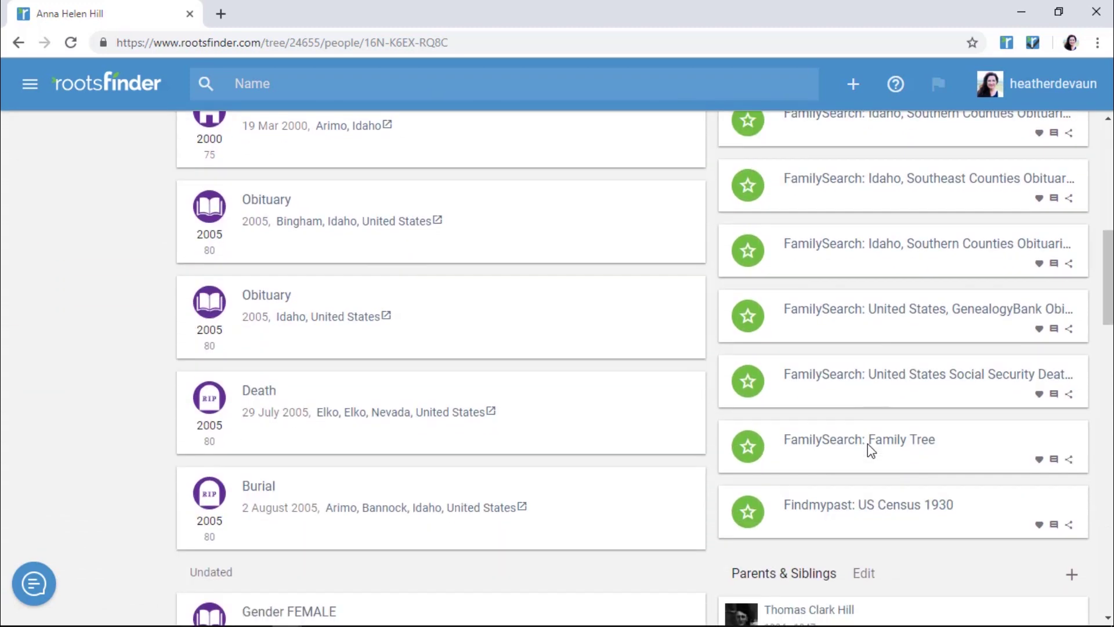
scroll(868, 444, "down", 3)
left_click(877, 349)
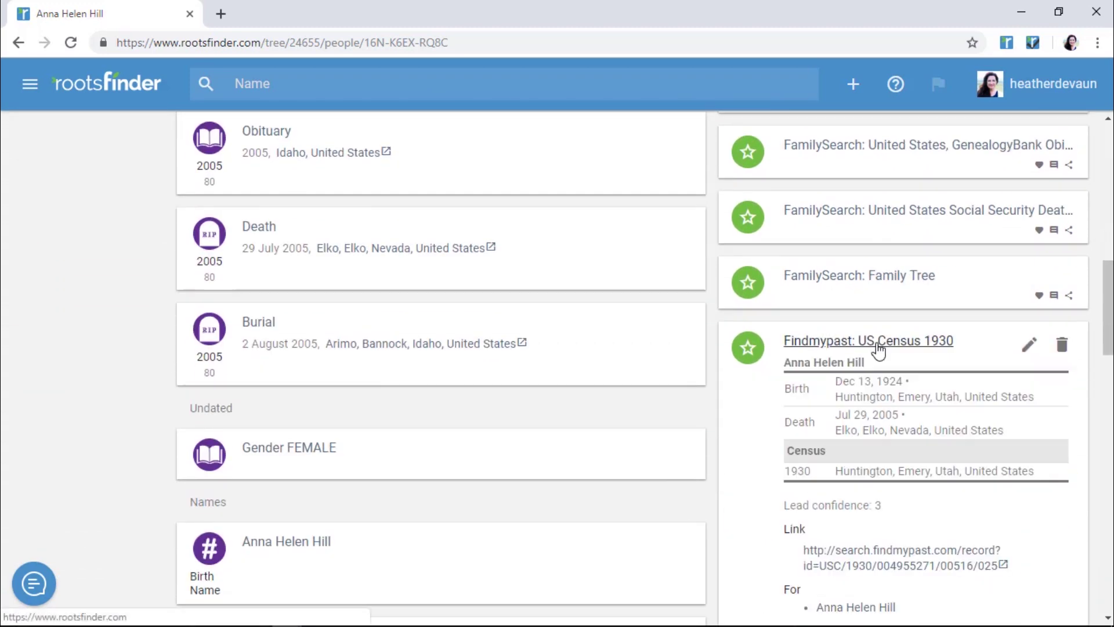
- Open the 1930 census record on Findmypast, check her profile, then return to the transcription
left_click(882, 552)
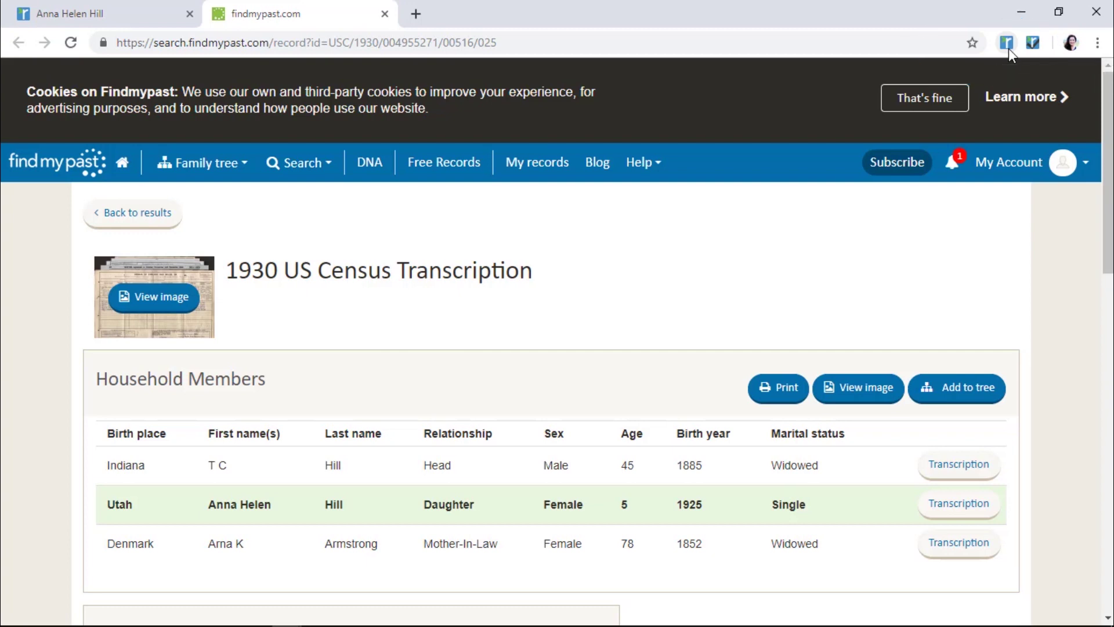
left_click(139, 20)
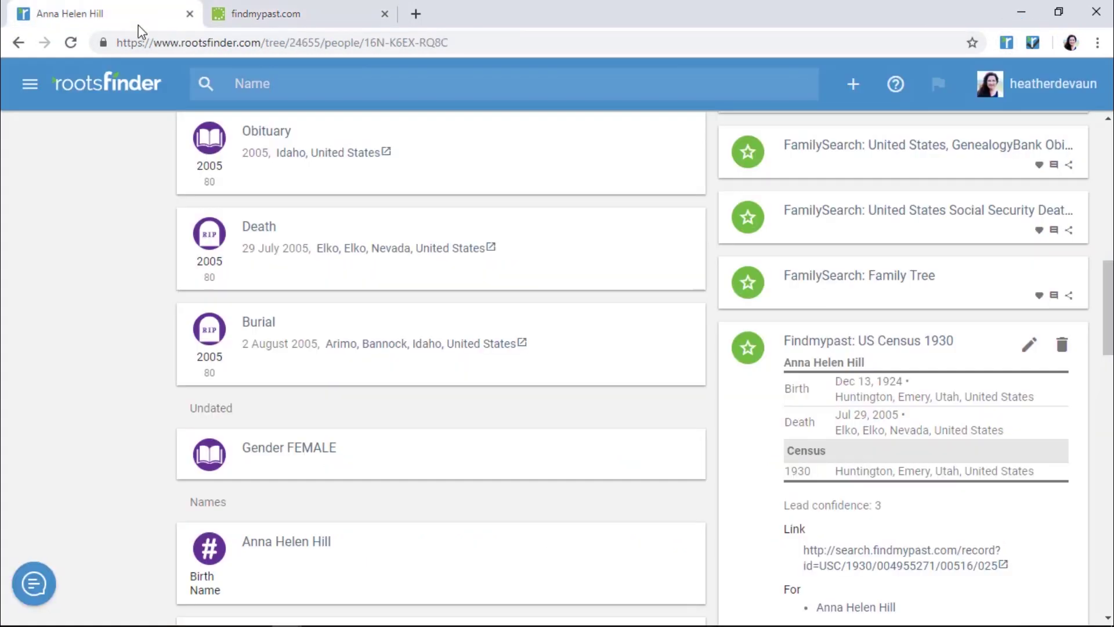
scroll(105, 220, "up", 10)
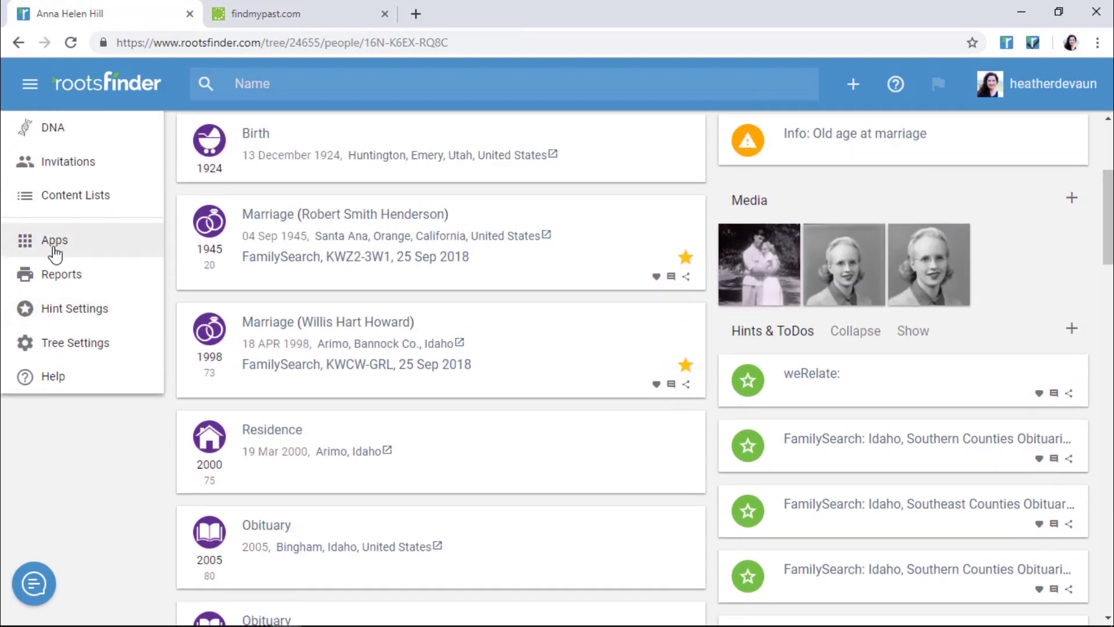
left_click(260, 21)
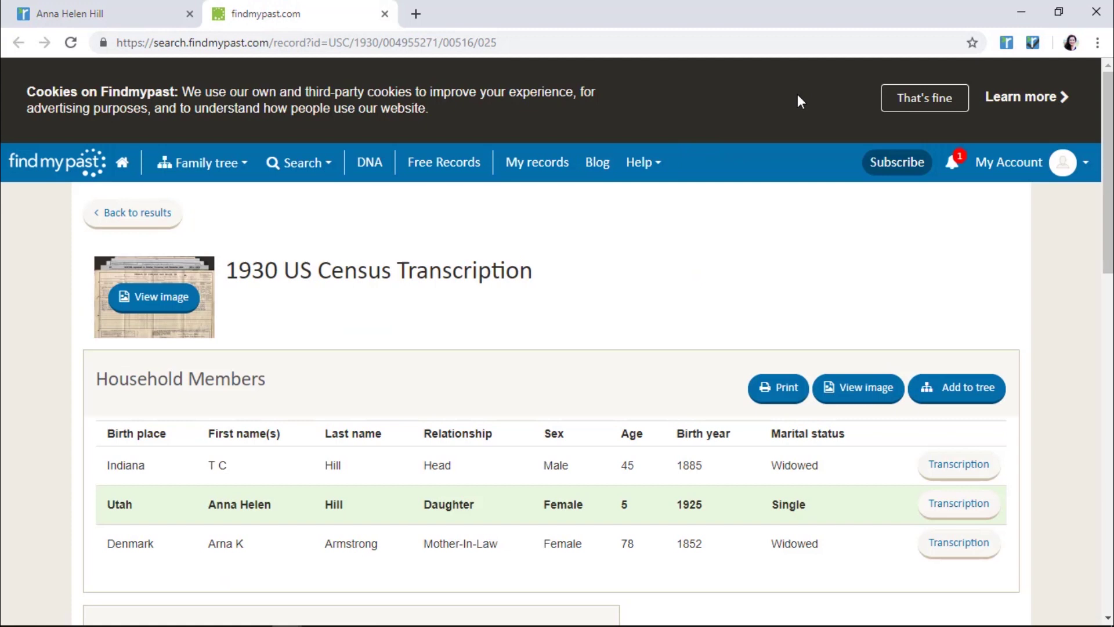
- Clip the census record with the Web Clipper and tag it to her 1924–2005 profile
left_click(1007, 43)
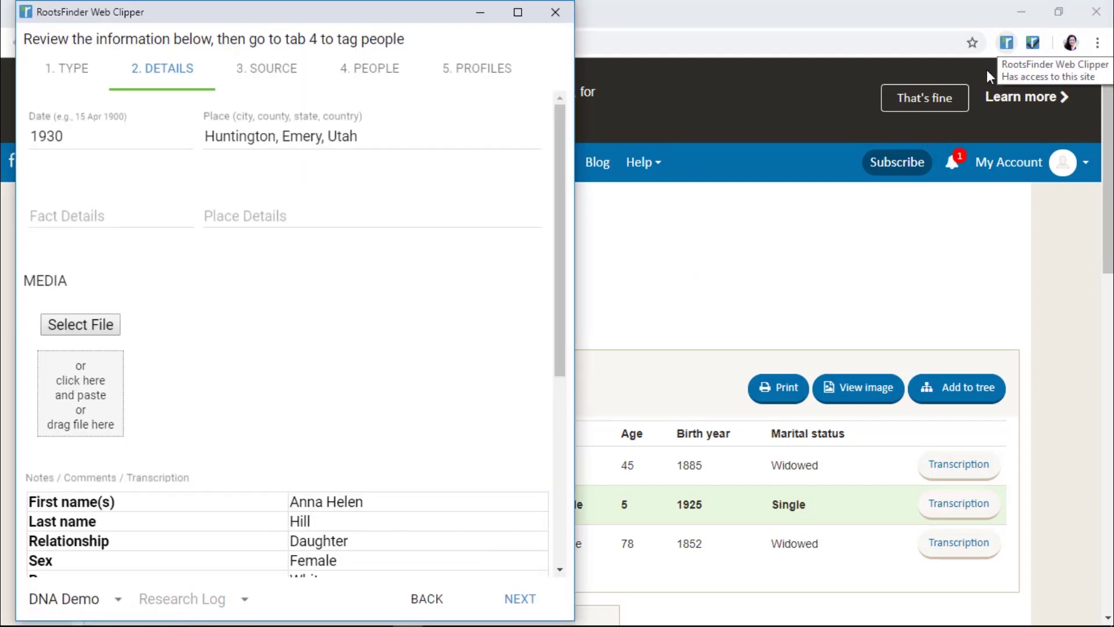
left_click(292, 74)
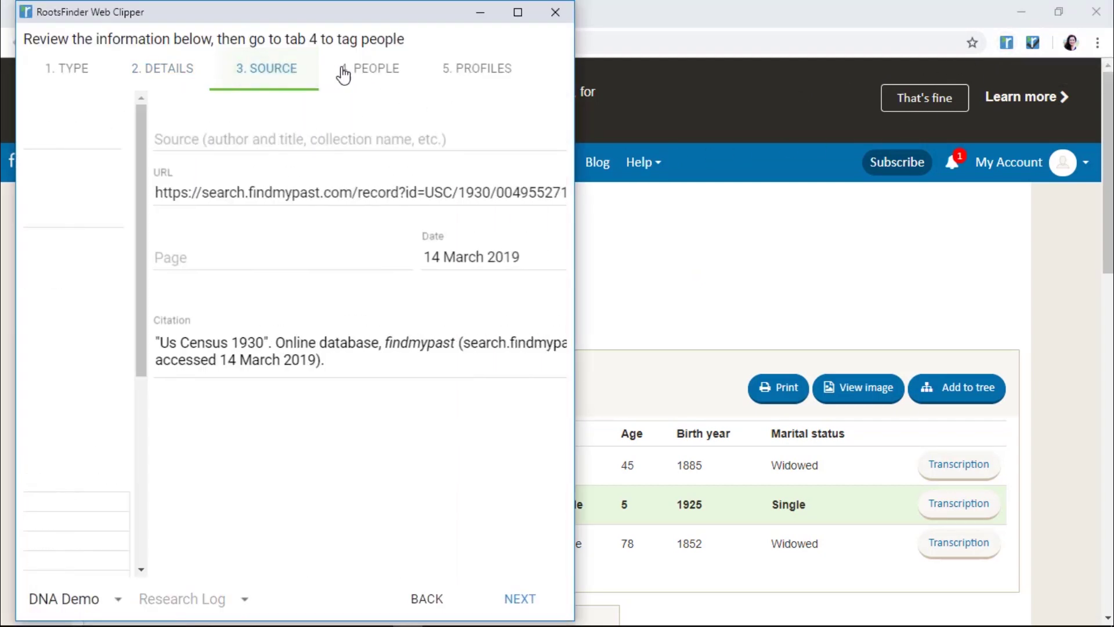
left_click(365, 75)
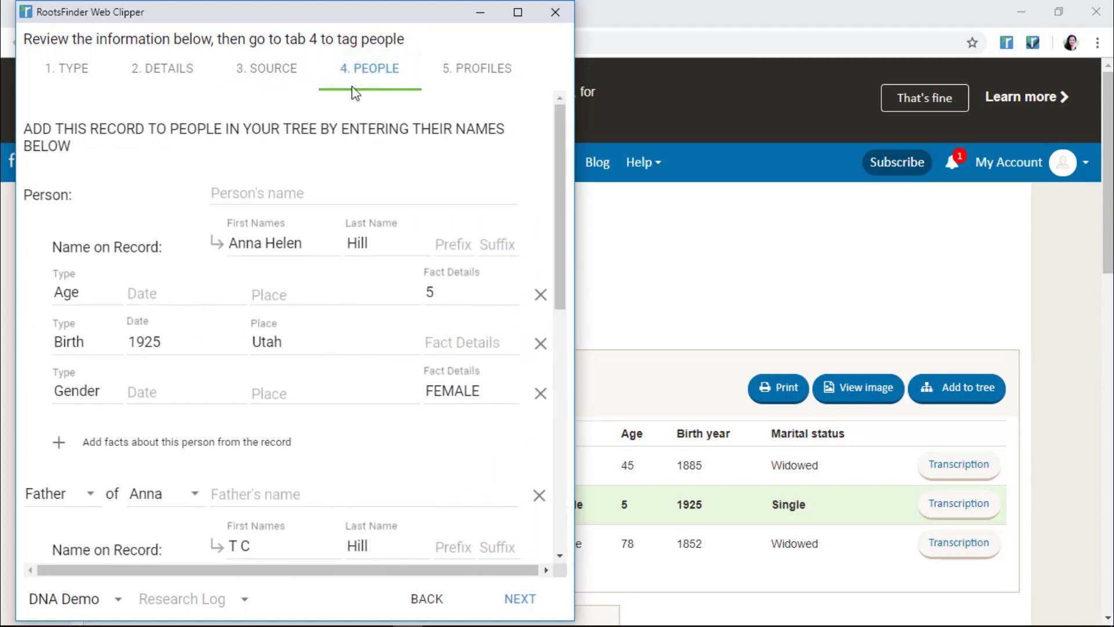
left_click(299, 191)
type("Anna HEle")
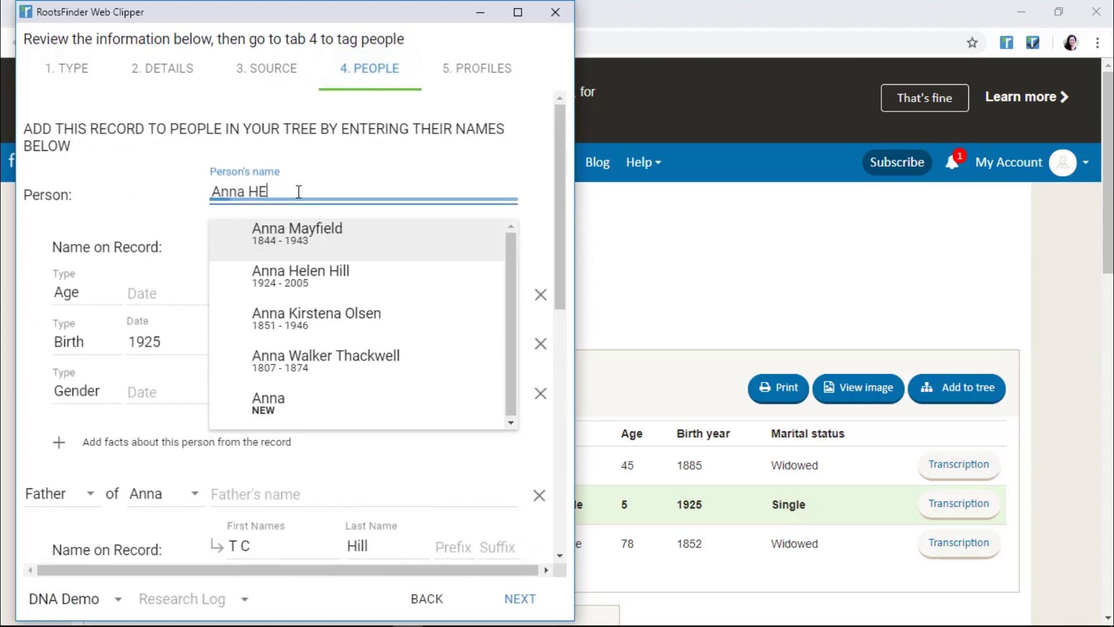
left_click(316, 242)
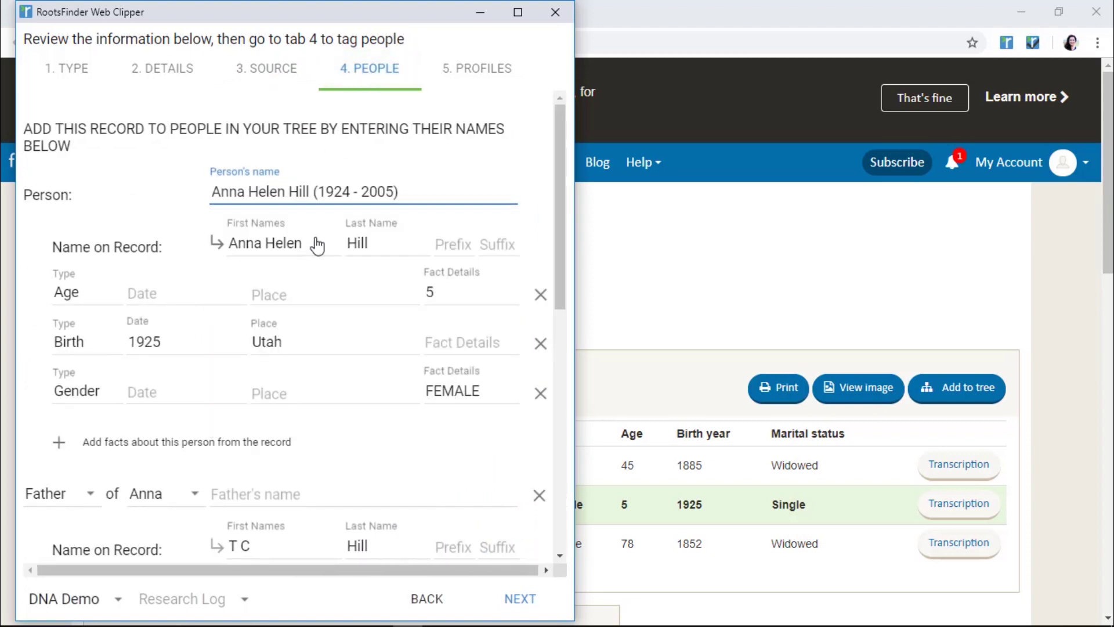
scroll(316, 255, "down", 3)
- Link the record's father and second household member to their tree profiles, then save the clip
left_click(279, 334)
type("Thomas Clark")
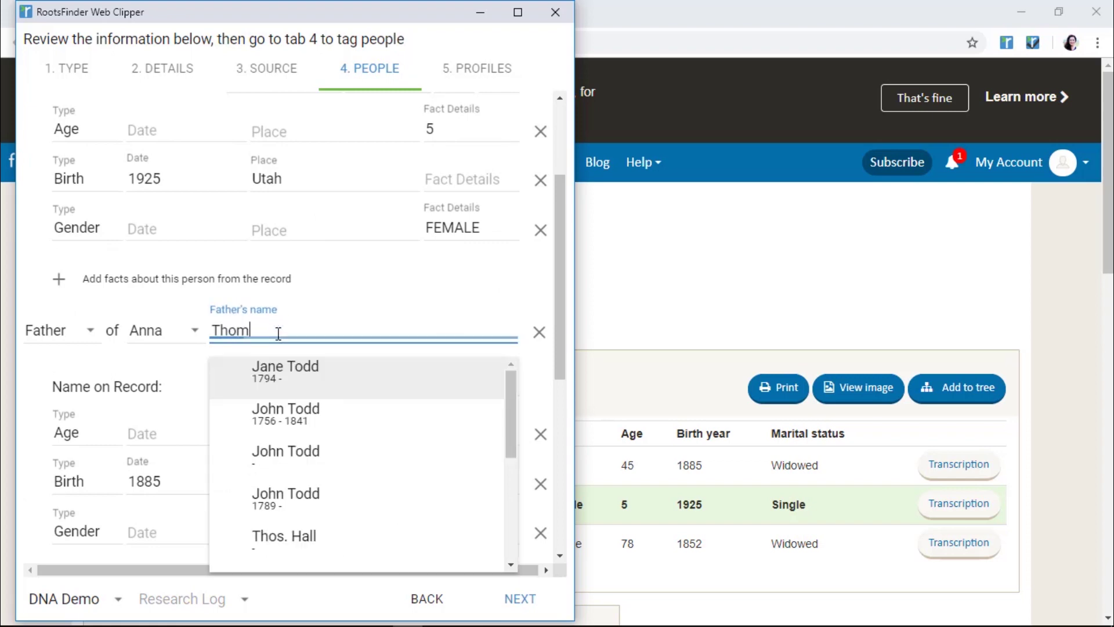
left_click(341, 391)
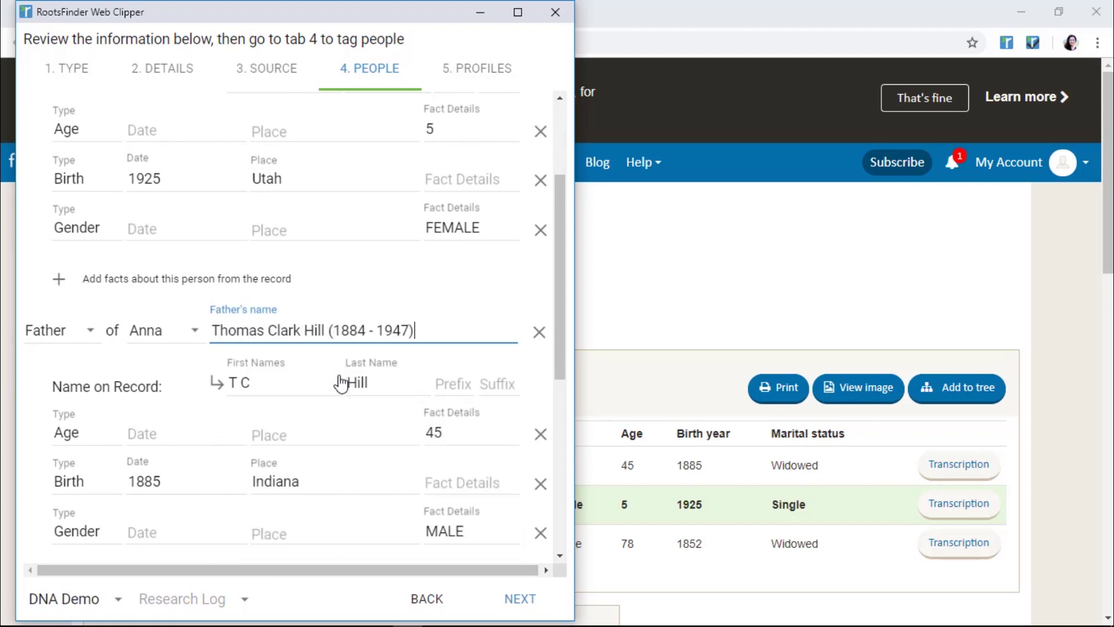
scroll(258, 308, "down", 5)
left_click(261, 308)
type("Anna")
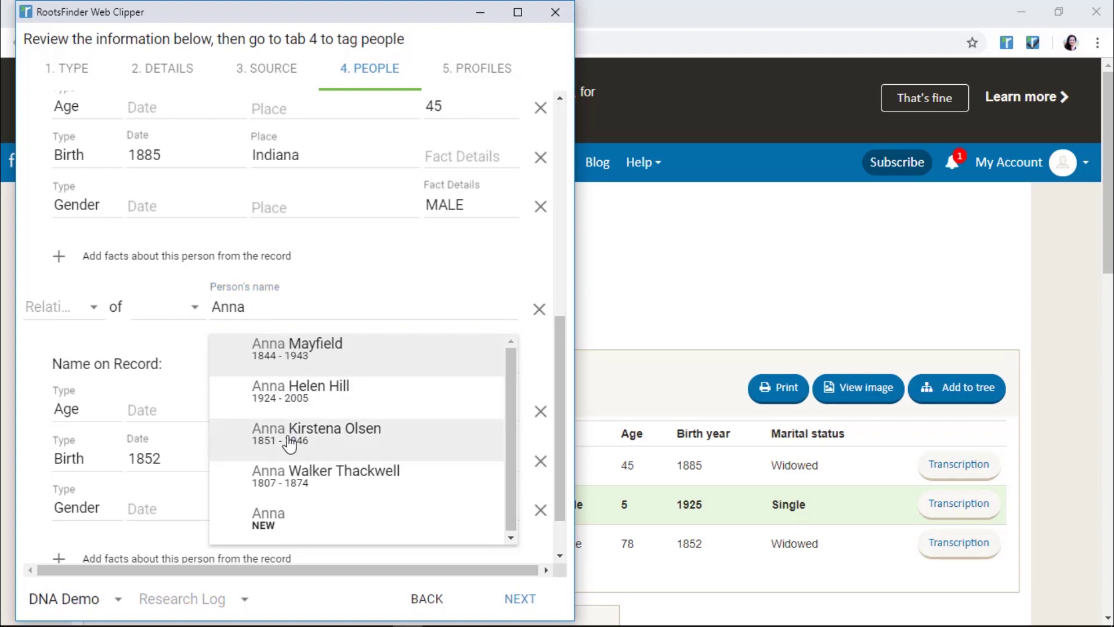
left_click(293, 440)
scroll(288, 430, "down", 2)
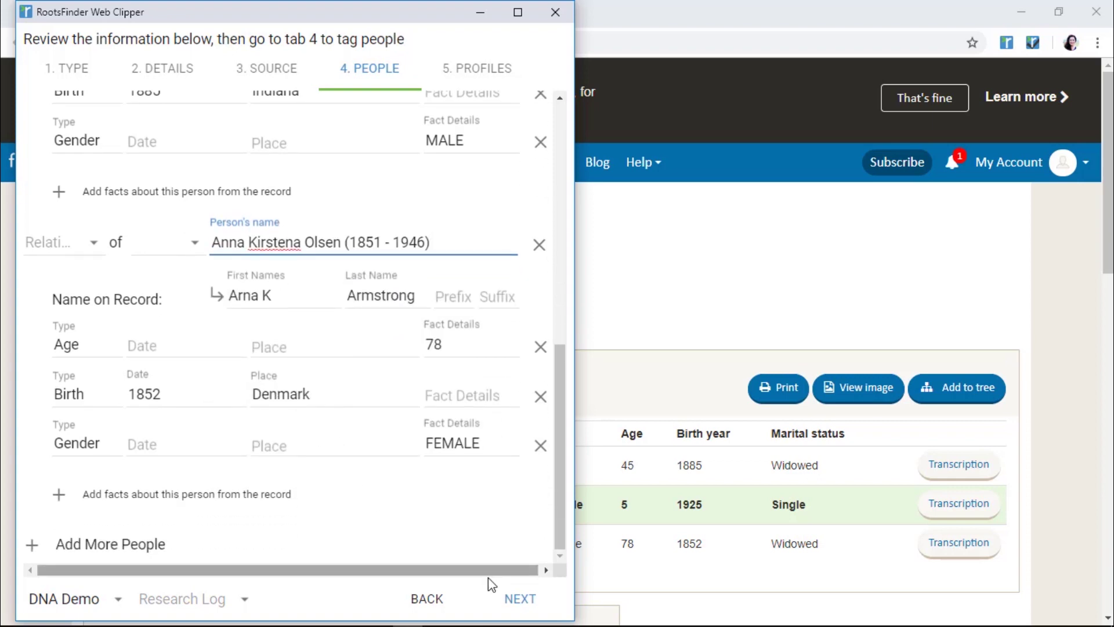
left_click(516, 597)
left_click(513, 600)
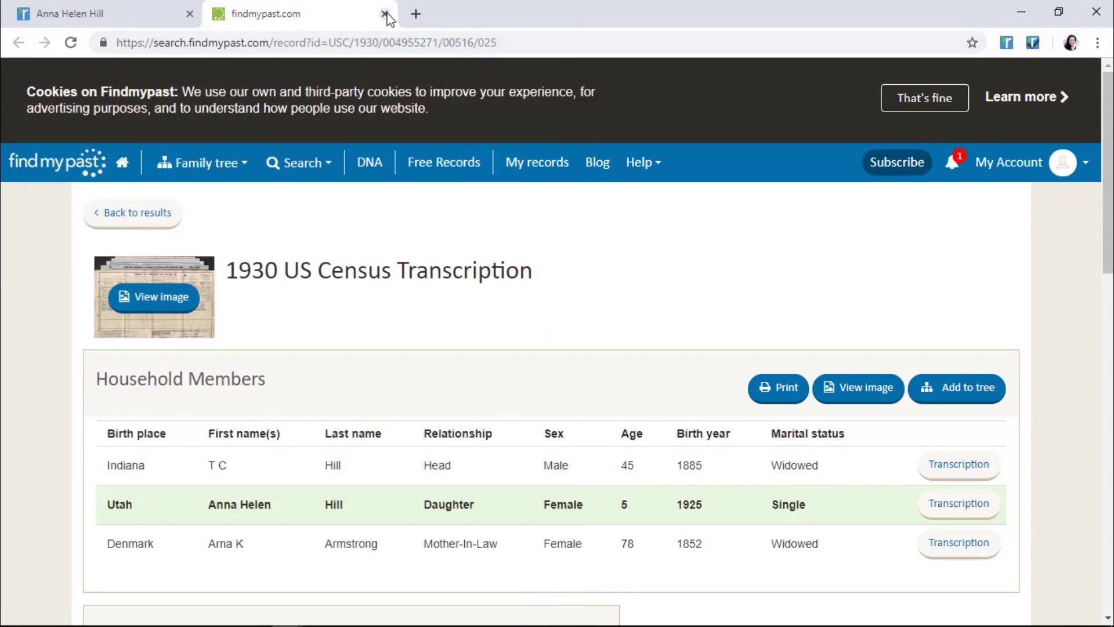
- Close Findmypast and bring up Research > Search Hints for her profile
left_click(385, 14)
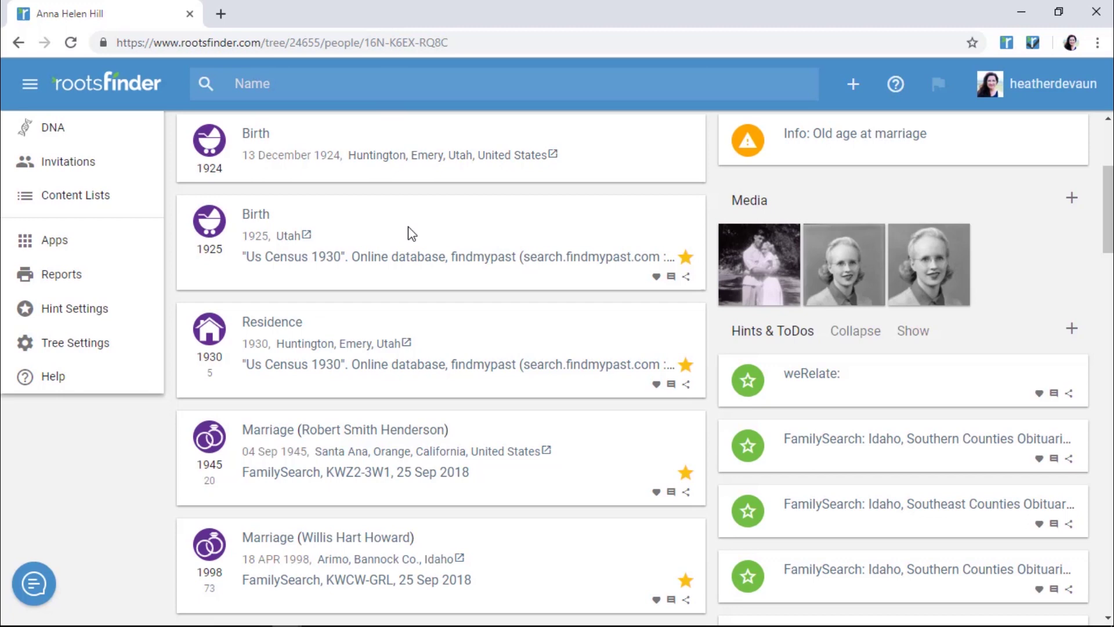
scroll(413, 234, "up", 4)
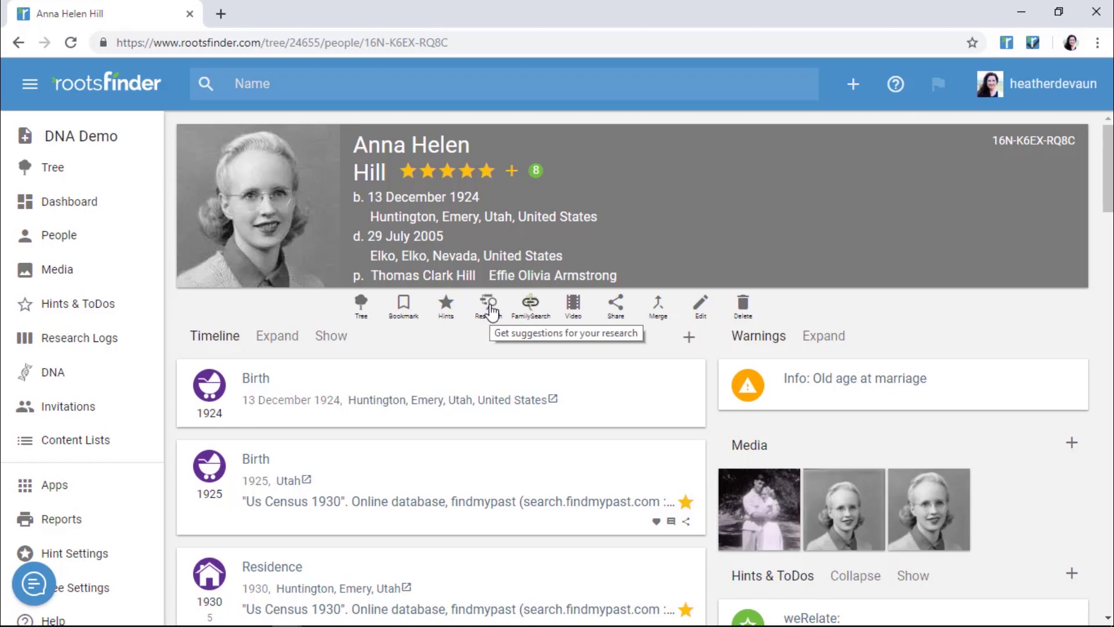
left_click(491, 311)
left_click(492, 308)
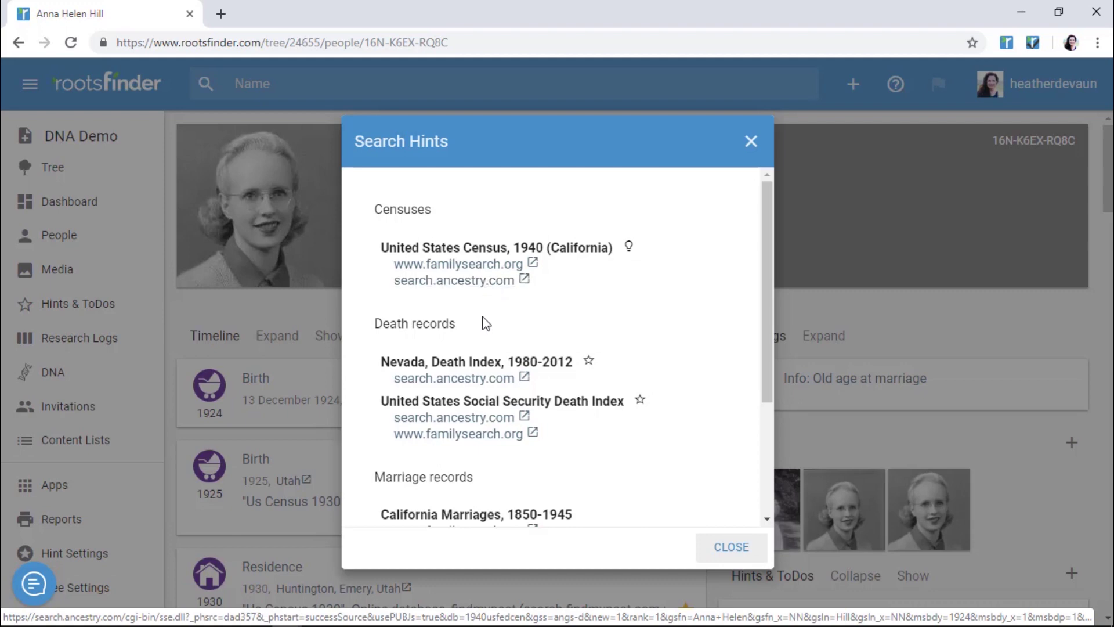
- Clip the Nevada Death Index record from Ancestry into her profile, then close the Ancestry tab
left_click(462, 380)
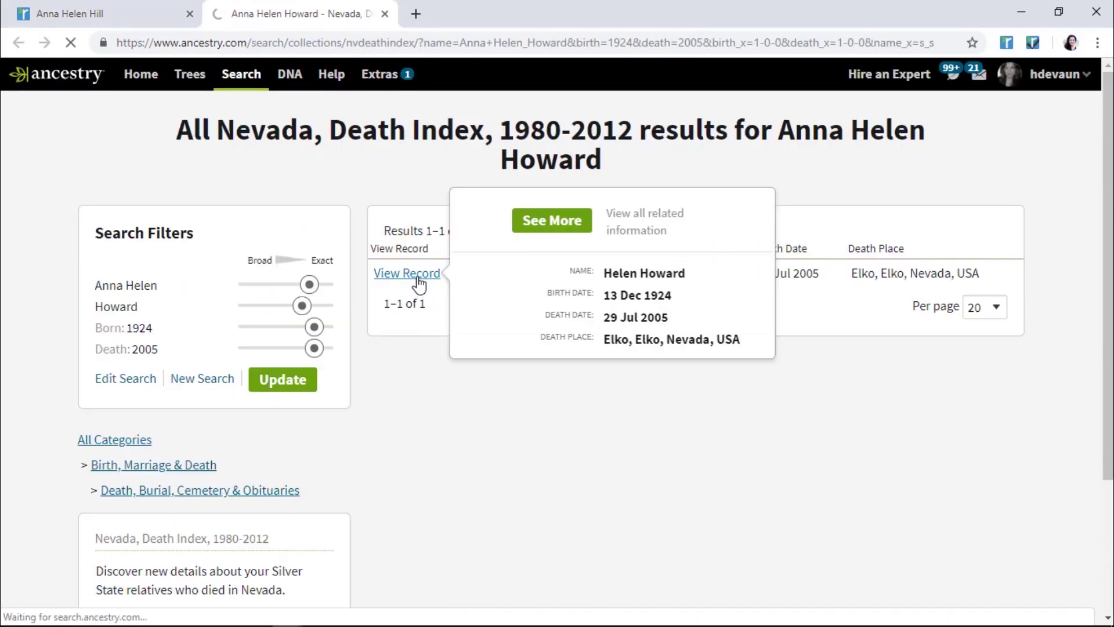
left_click(418, 284)
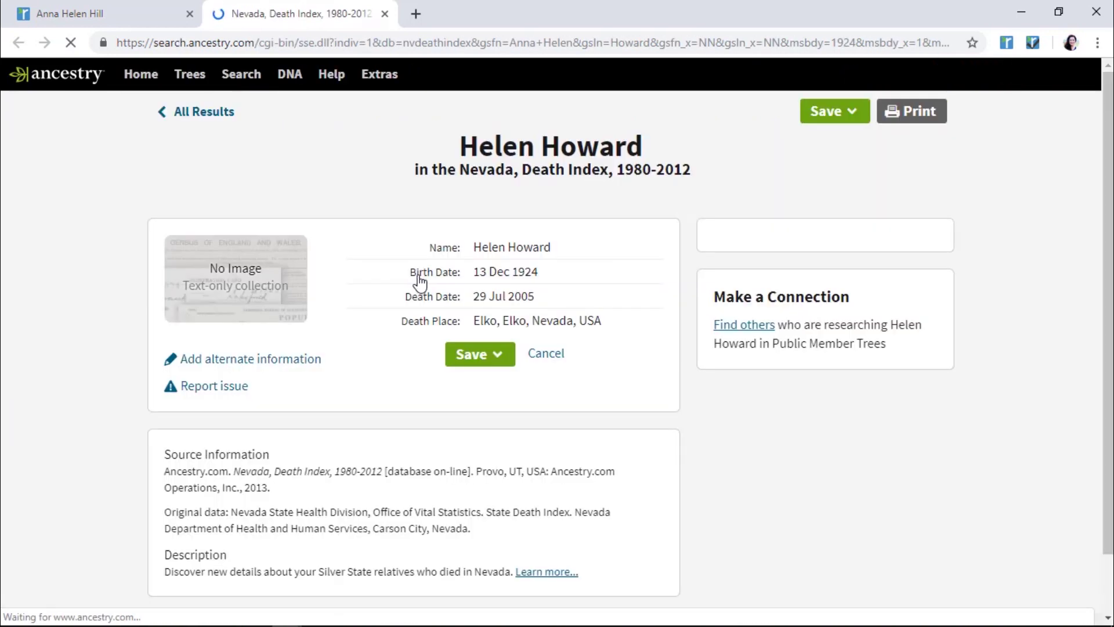
left_click(1007, 42)
left_click(364, 84)
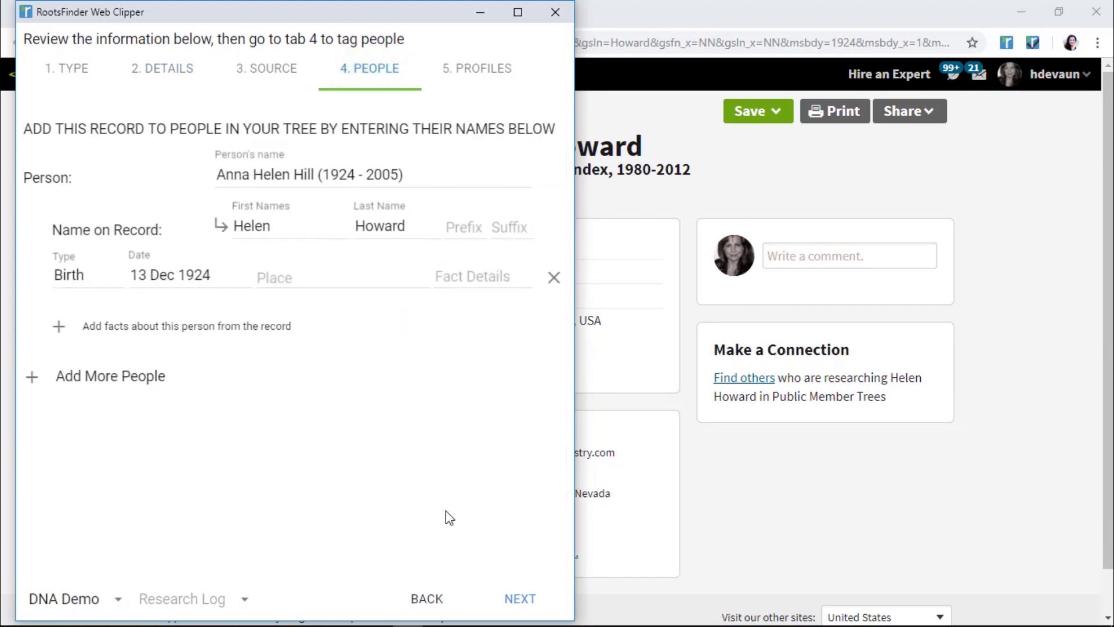
left_click(519, 599)
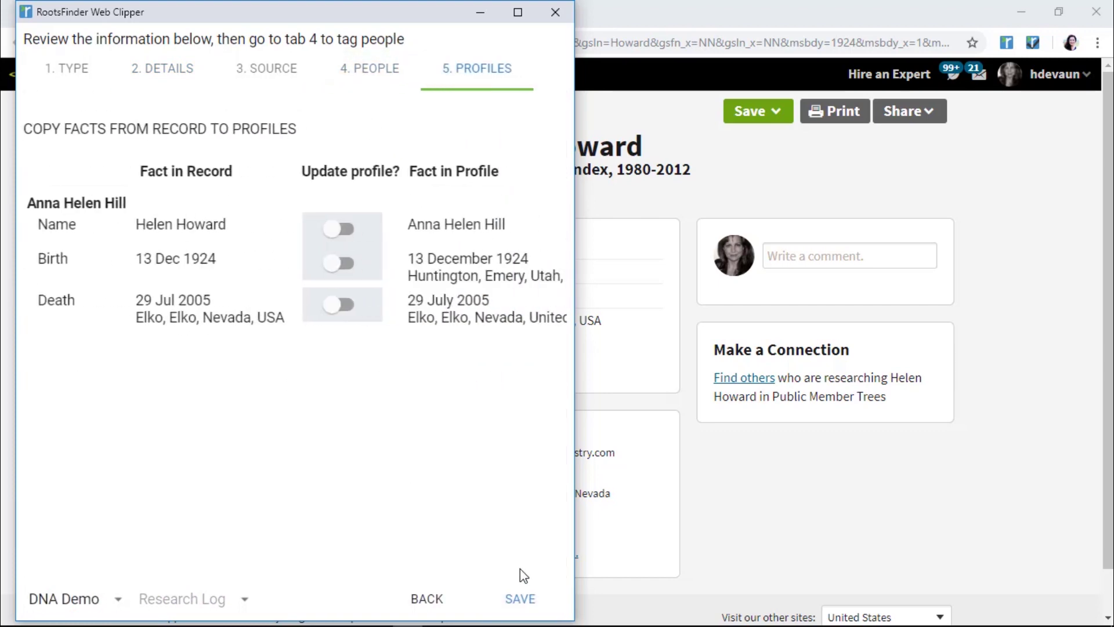
left_click(516, 599)
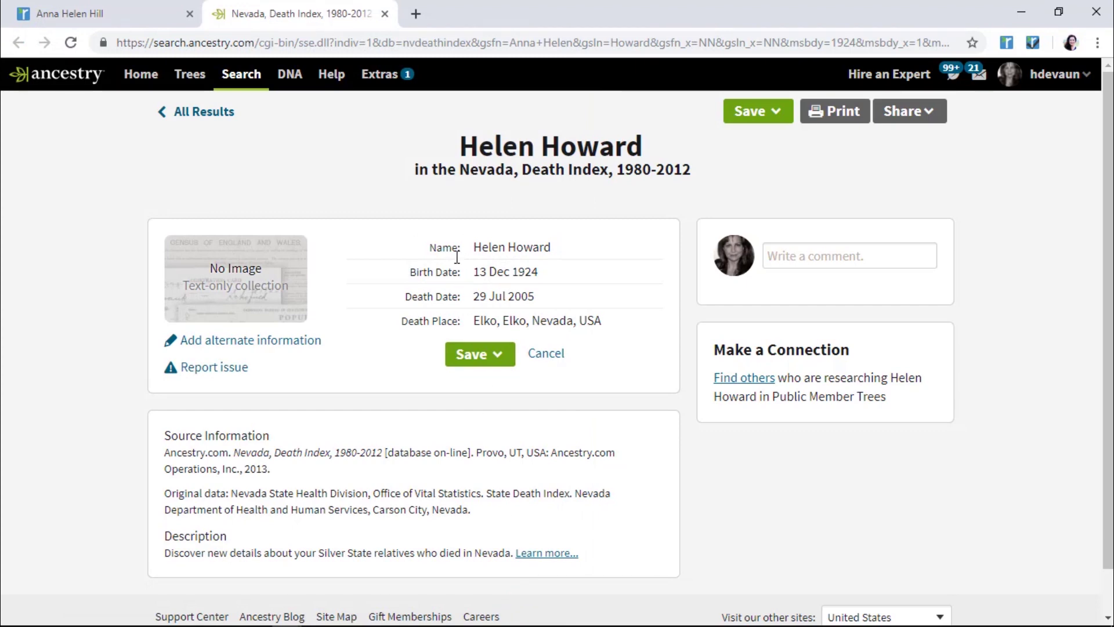
left_click(384, 13)
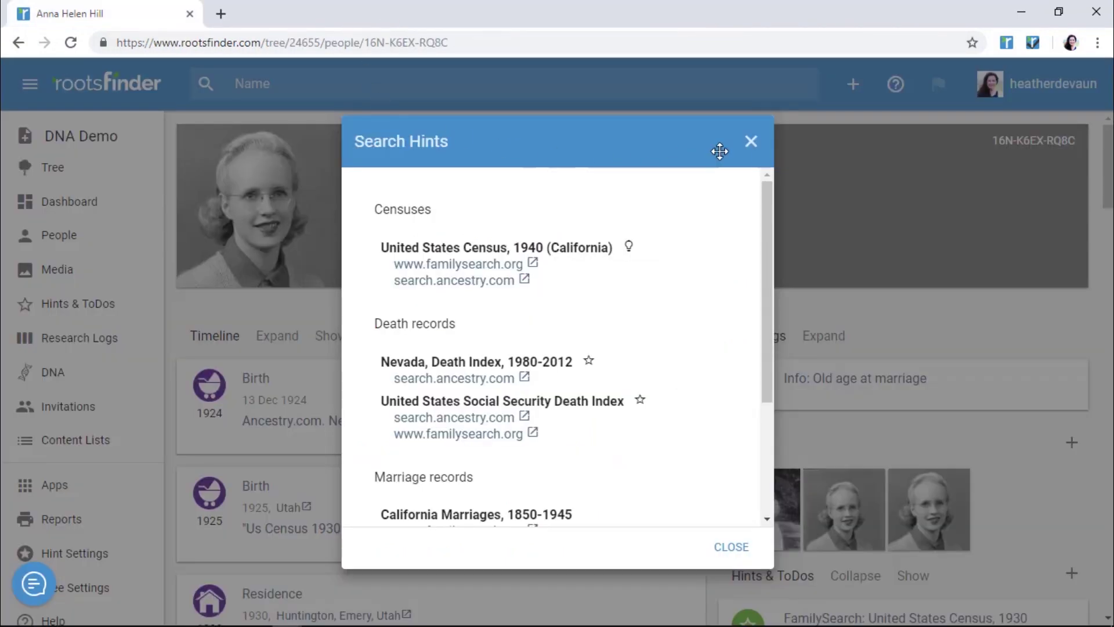
- Replace the Search Hints list with the Research > Get Help resources, review them, and close it
left_click(749, 142)
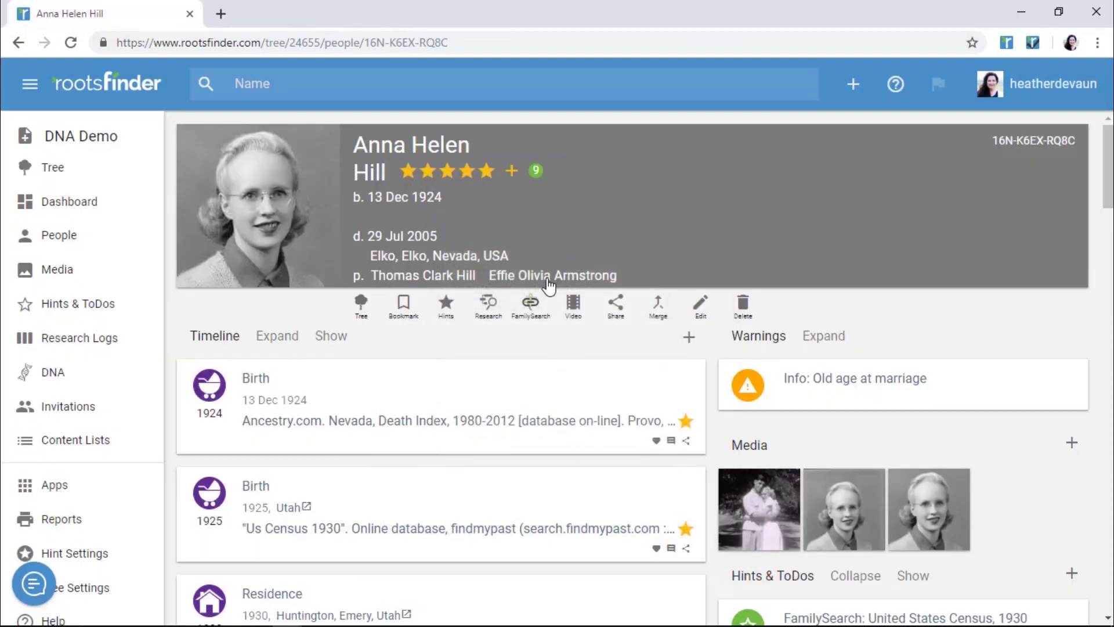
left_click(491, 312)
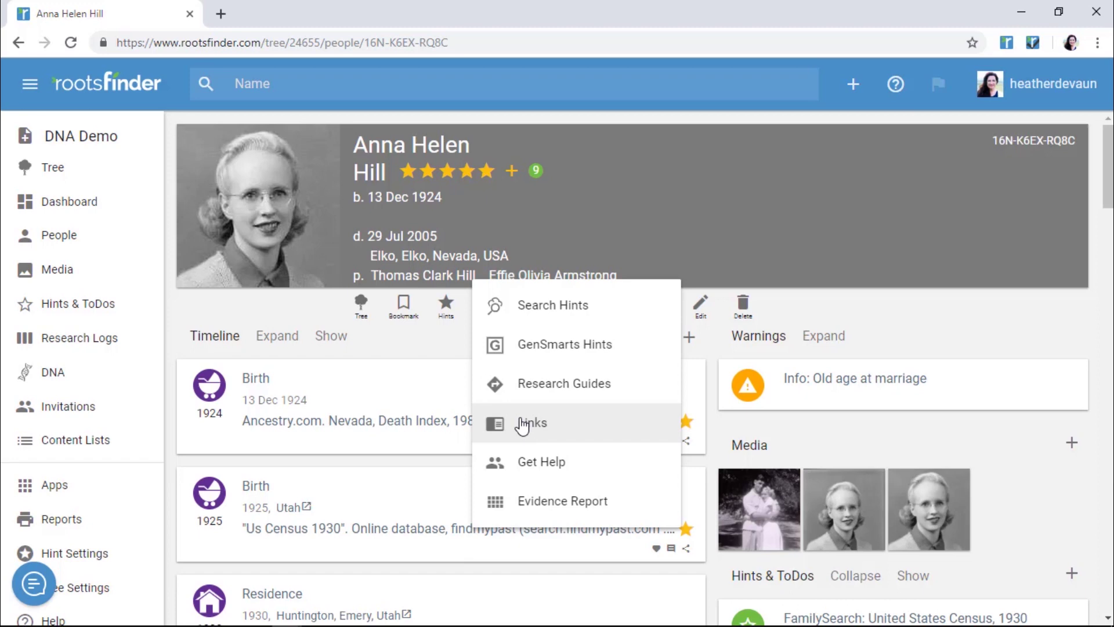
left_click(542, 462)
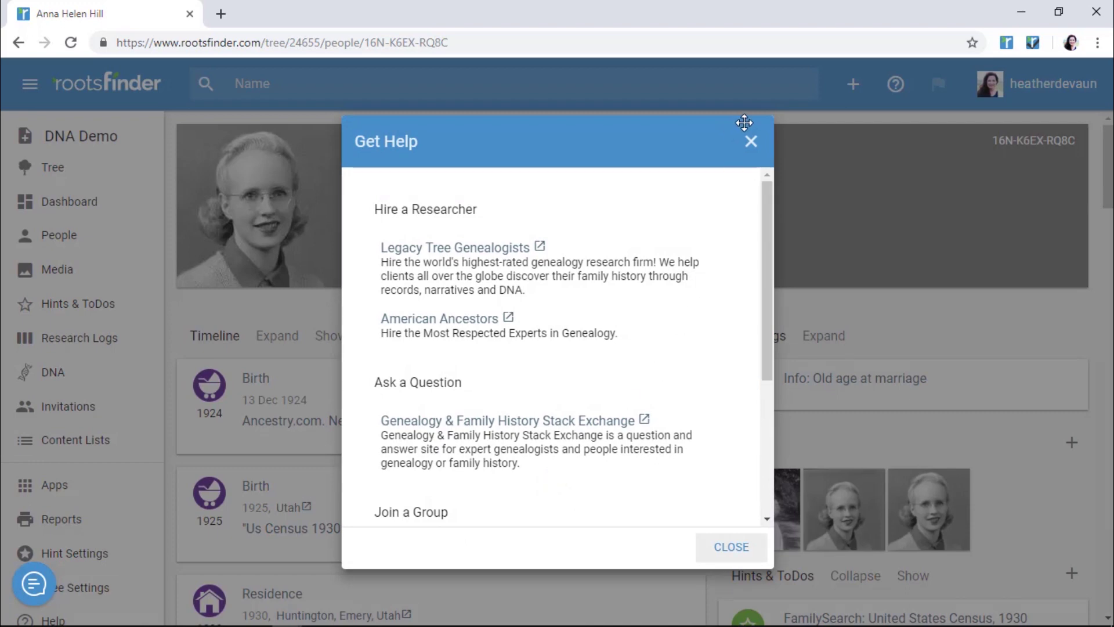
left_click(752, 142)
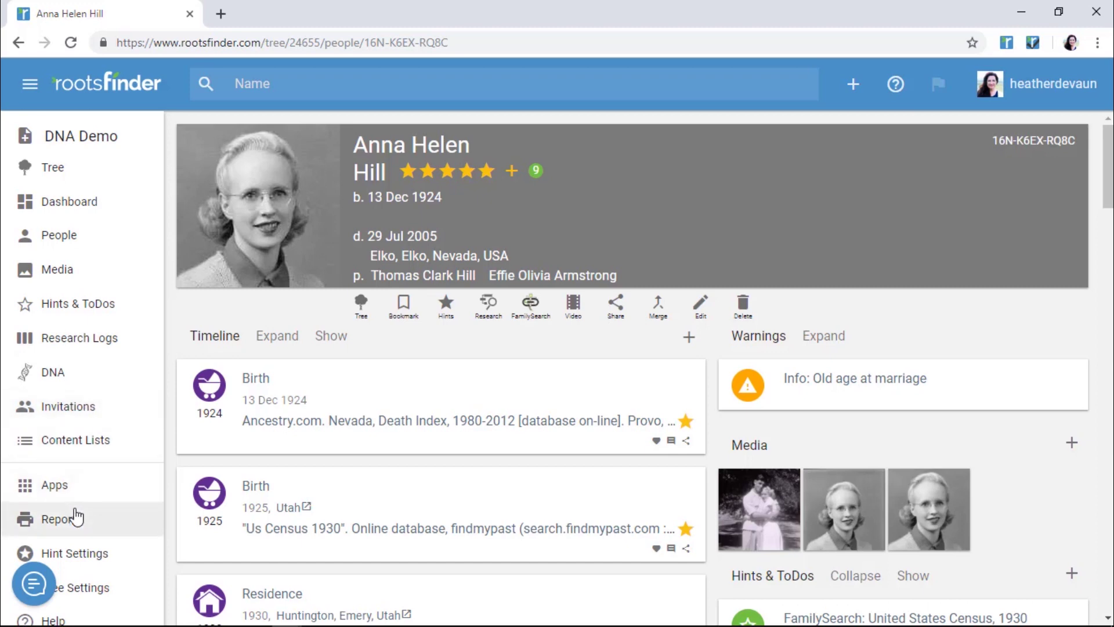
- Open the 'What can we help you with?' help search from the bottom-left chat bubble
left_click(49, 593)
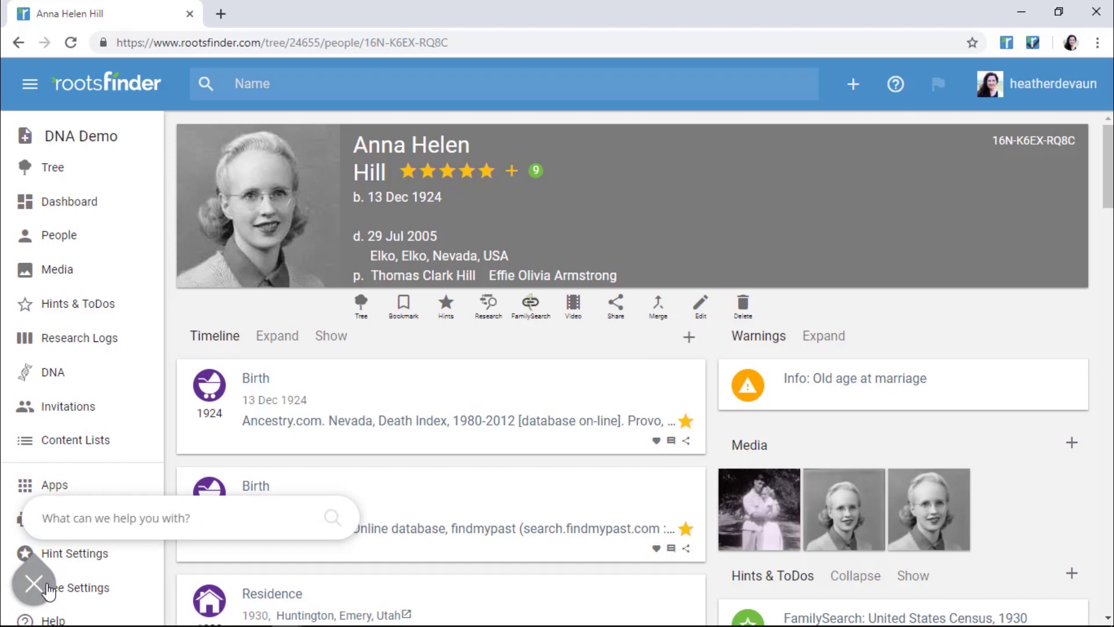
- Open the Media wall and scroll through the tree's photos and documents, then back to the top
left_click(57, 273)
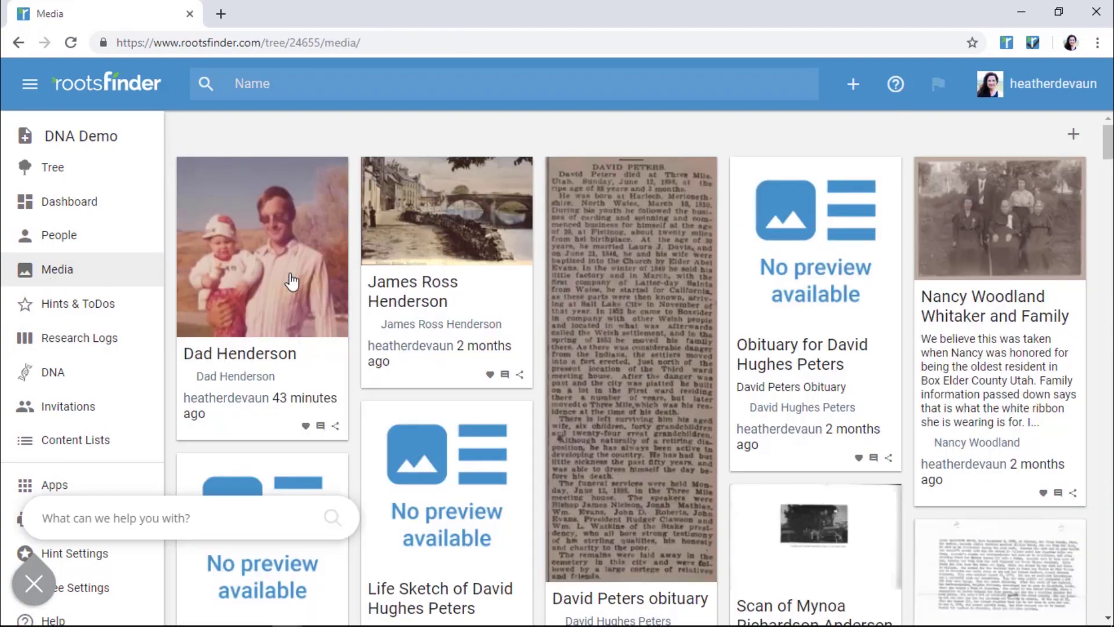
scroll(310, 293, "down", 6)
scroll(314, 296, "down", 9)
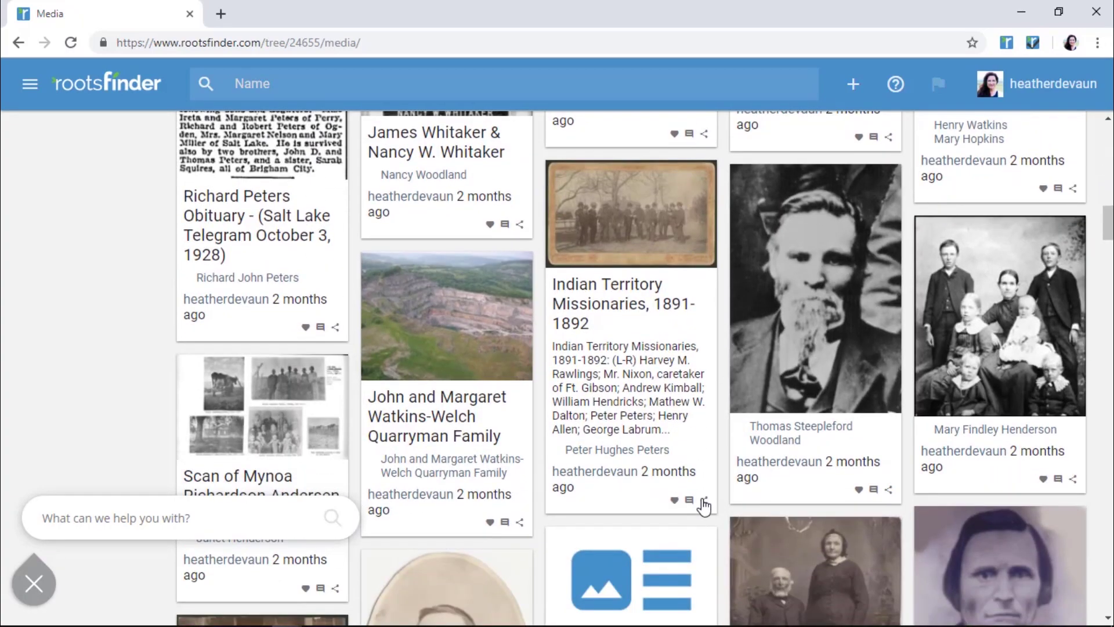
scroll(116, 281, "down", 1)
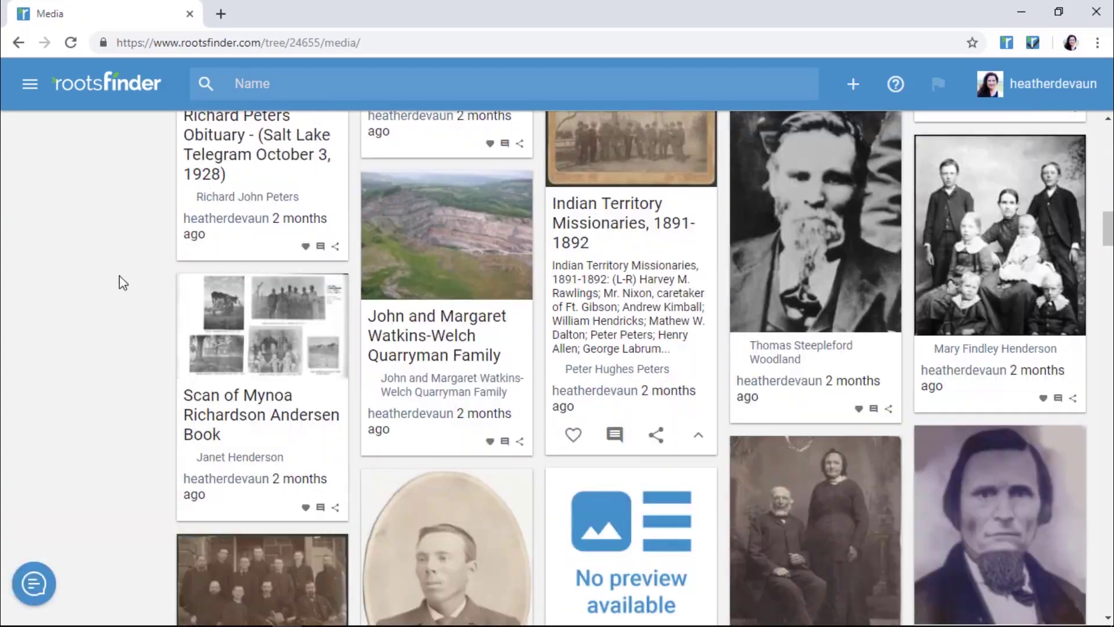
scroll(117, 281, "up", 11)
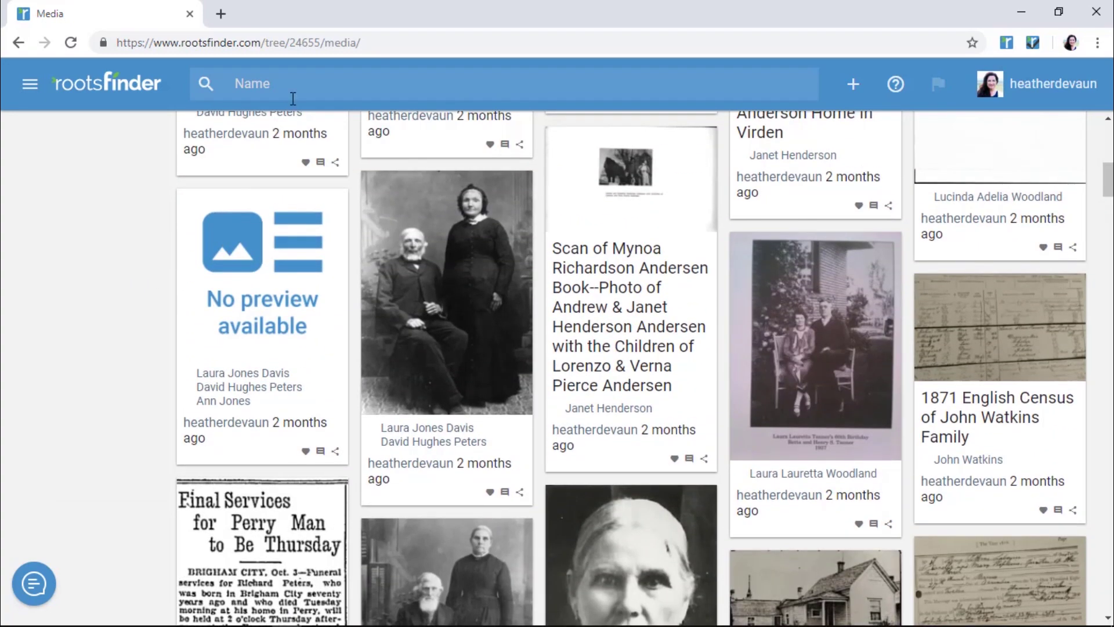
left_click(383, 45)
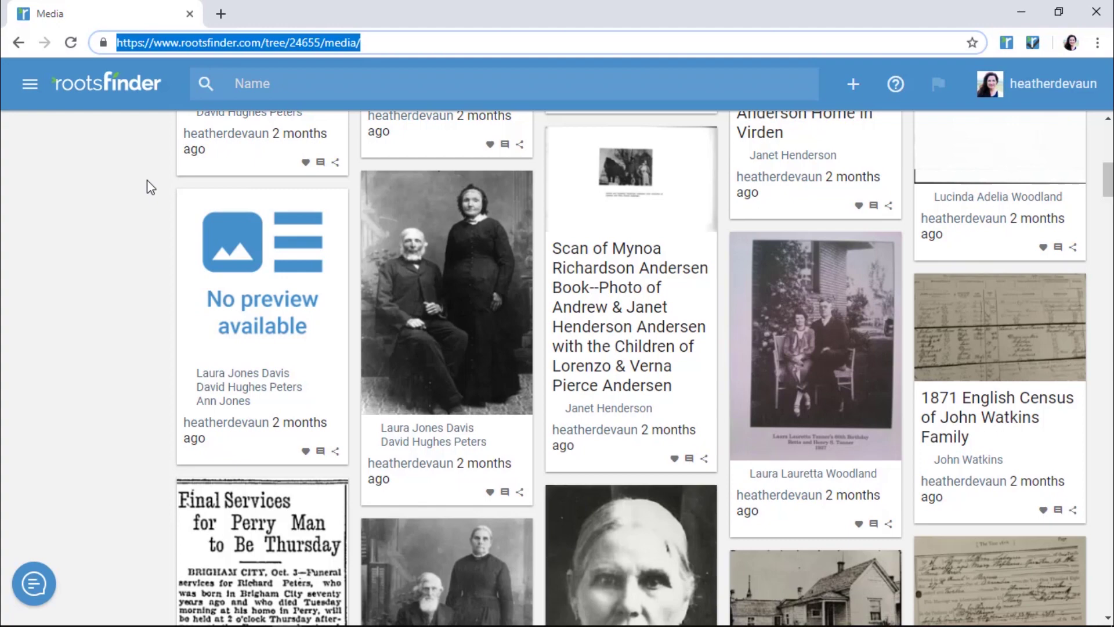
scroll(150, 186, "up", 10)
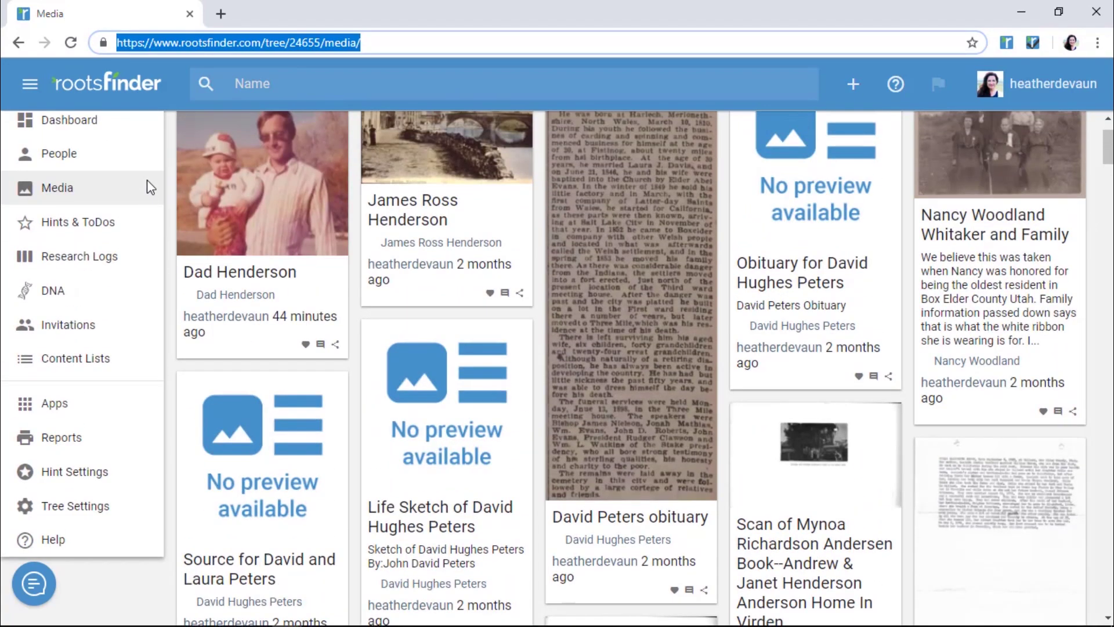